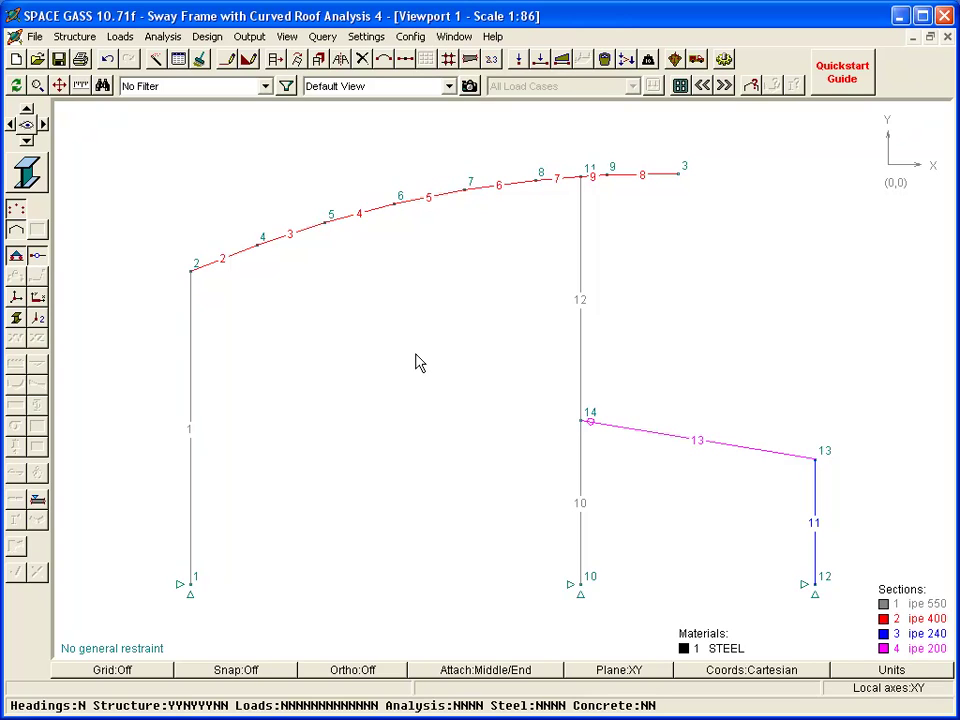
- Window-select the curved roof members and add distributed forces applied to them as one group
left_click(137, 302)
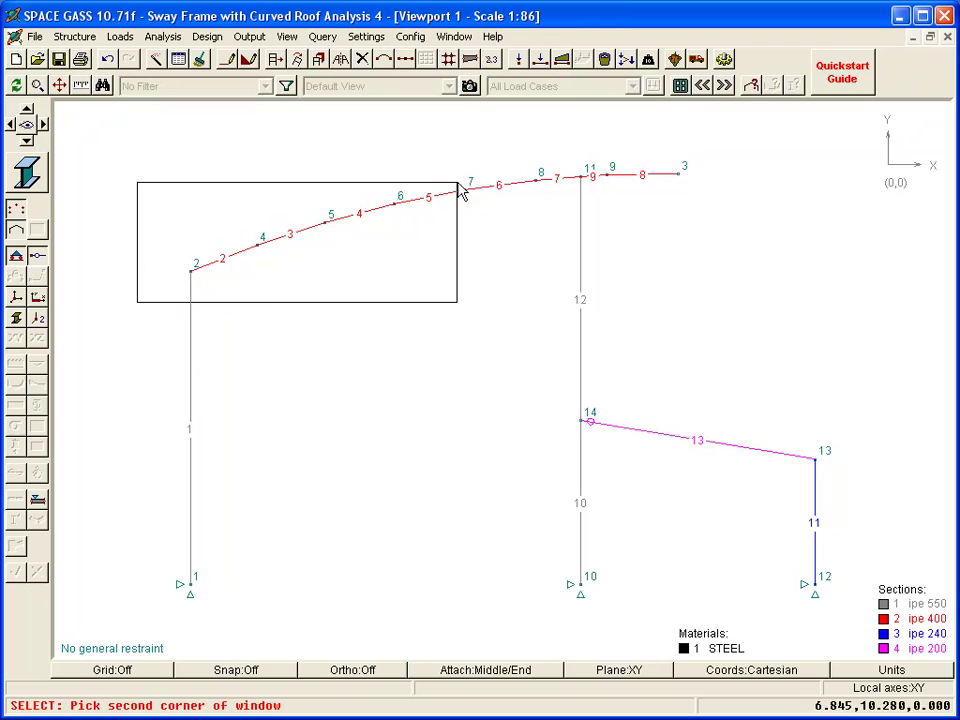
left_click(705, 148)
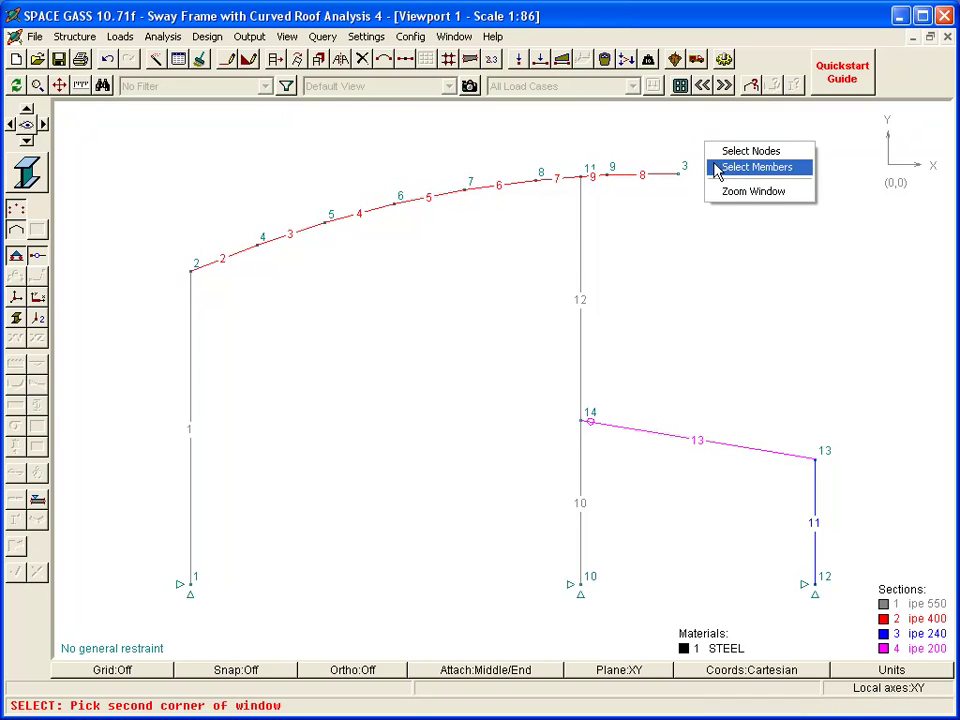
left_click(716, 167)
right_click(715, 170)
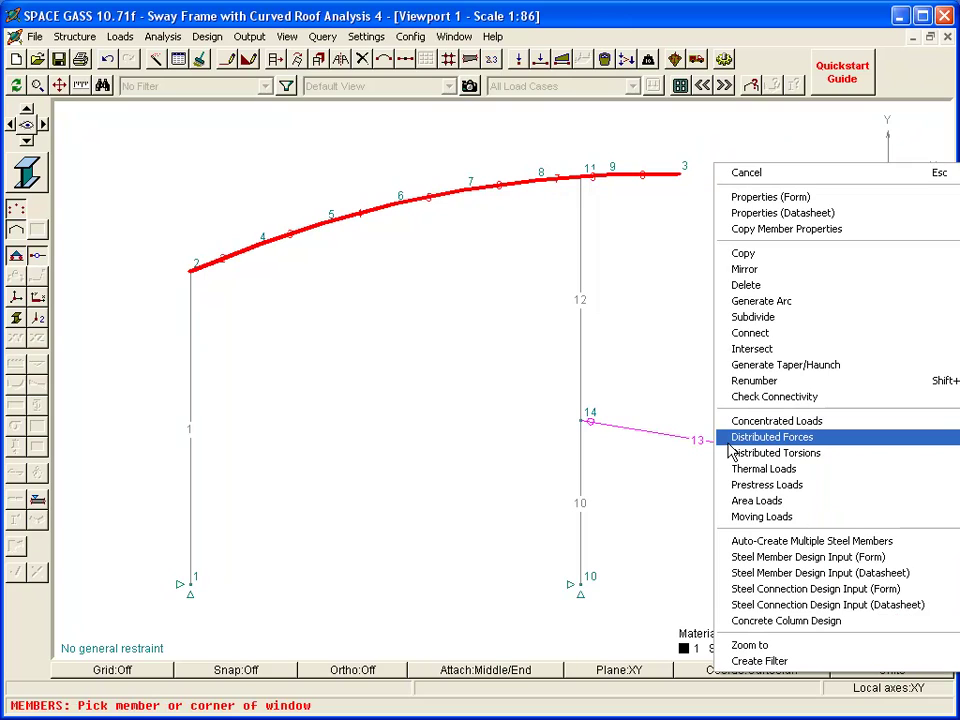
left_click(771, 437)
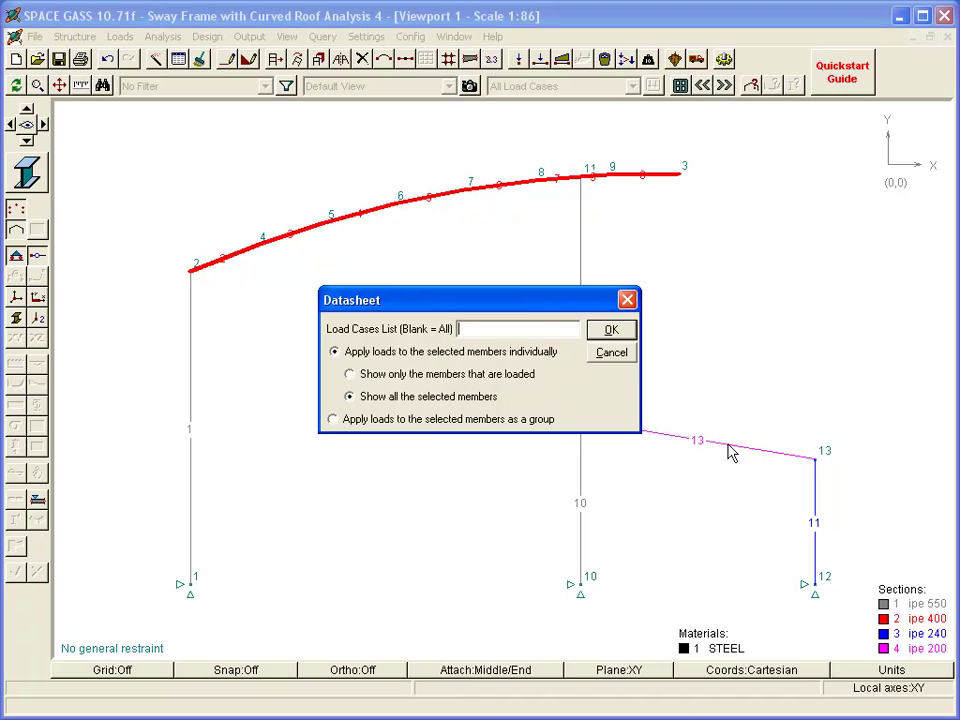
left_click(335, 420)
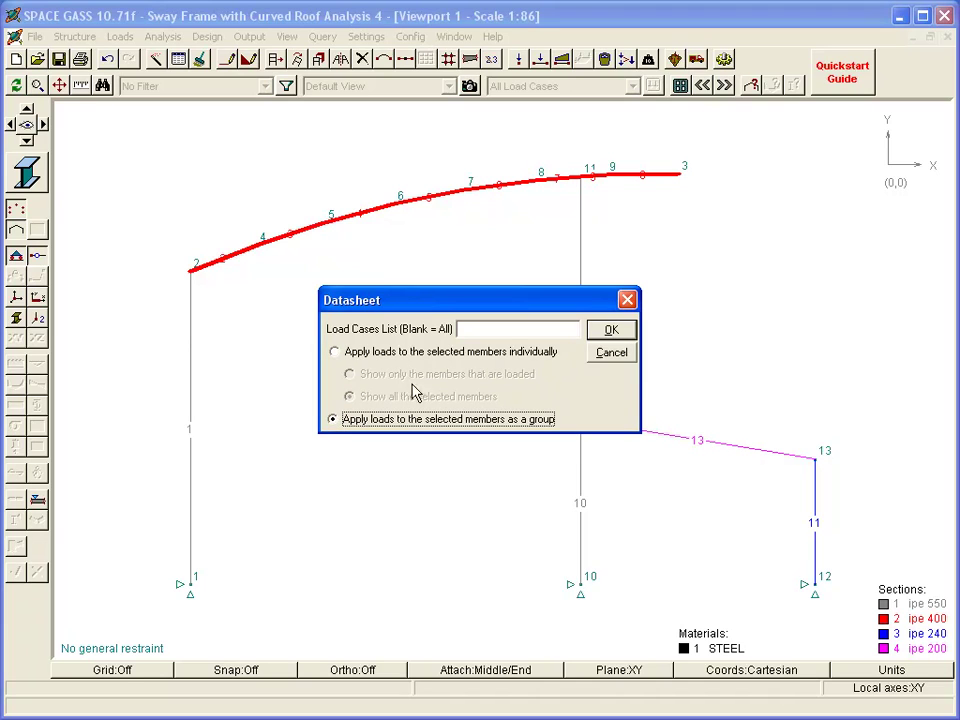
- Give the case 1 roof row, on G-Incl axes, start and finish Y forces of -0.75 kN/m
left_click(607, 332)
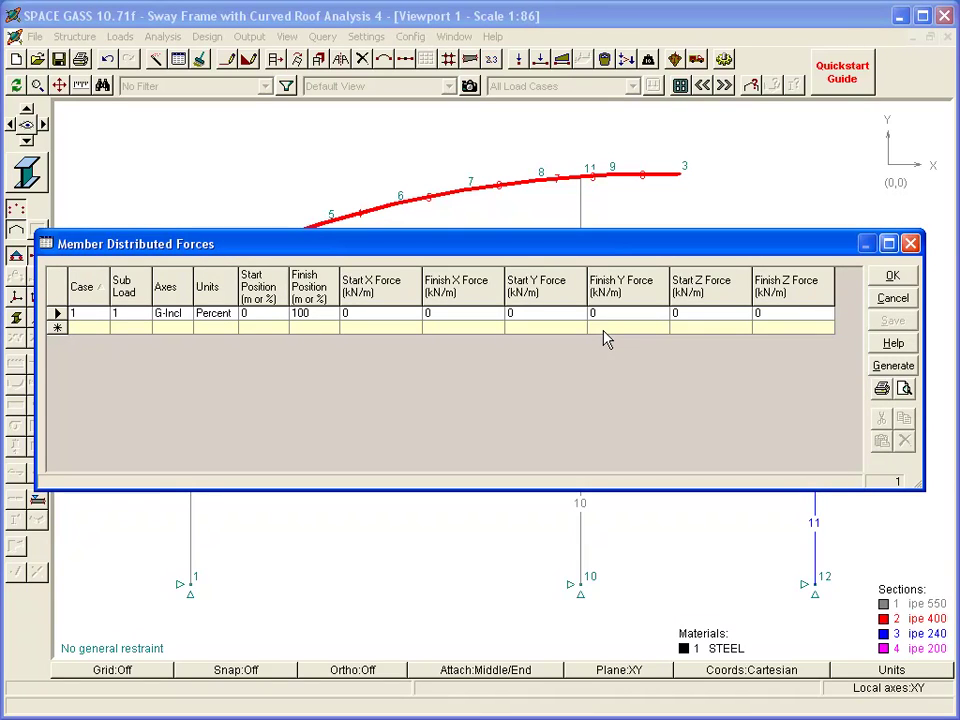
left_click(80, 312)
left_click(189, 316)
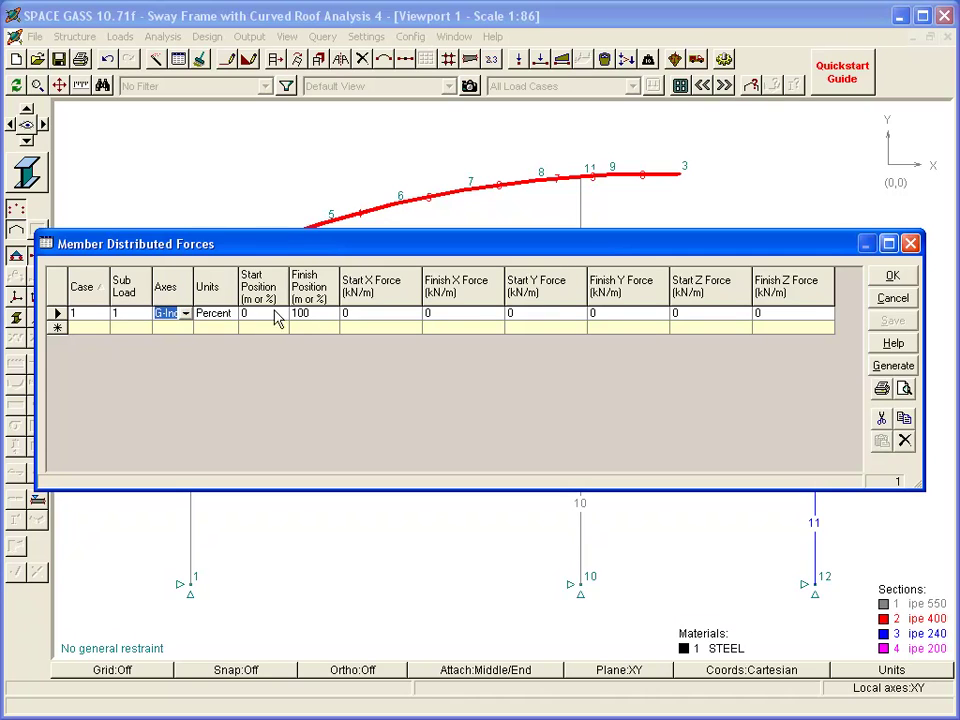
left_click(528, 314)
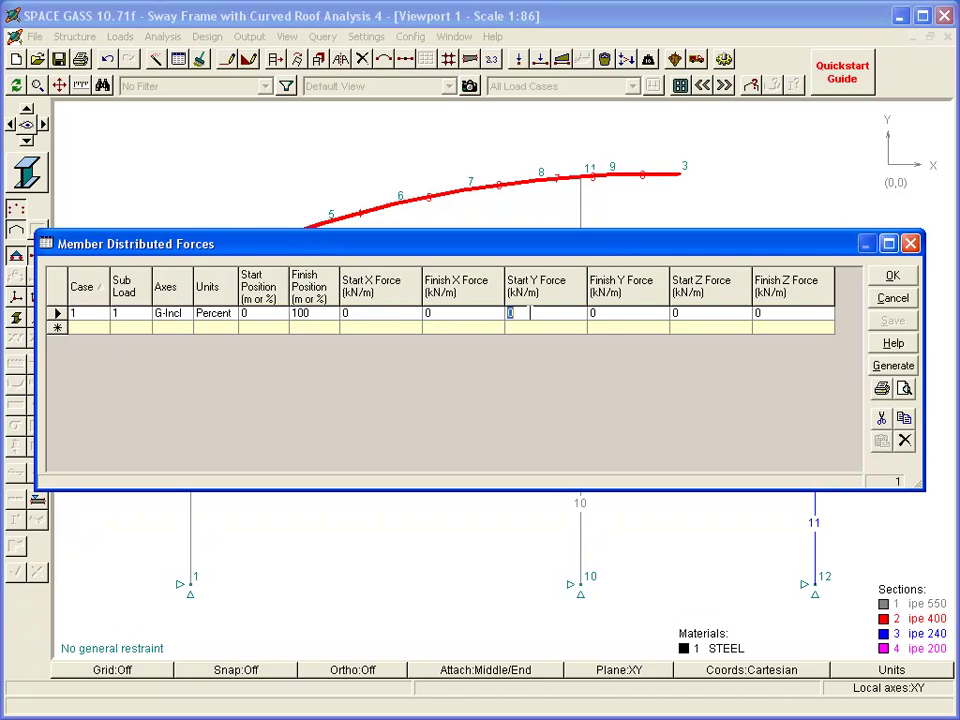
type("-0.75")
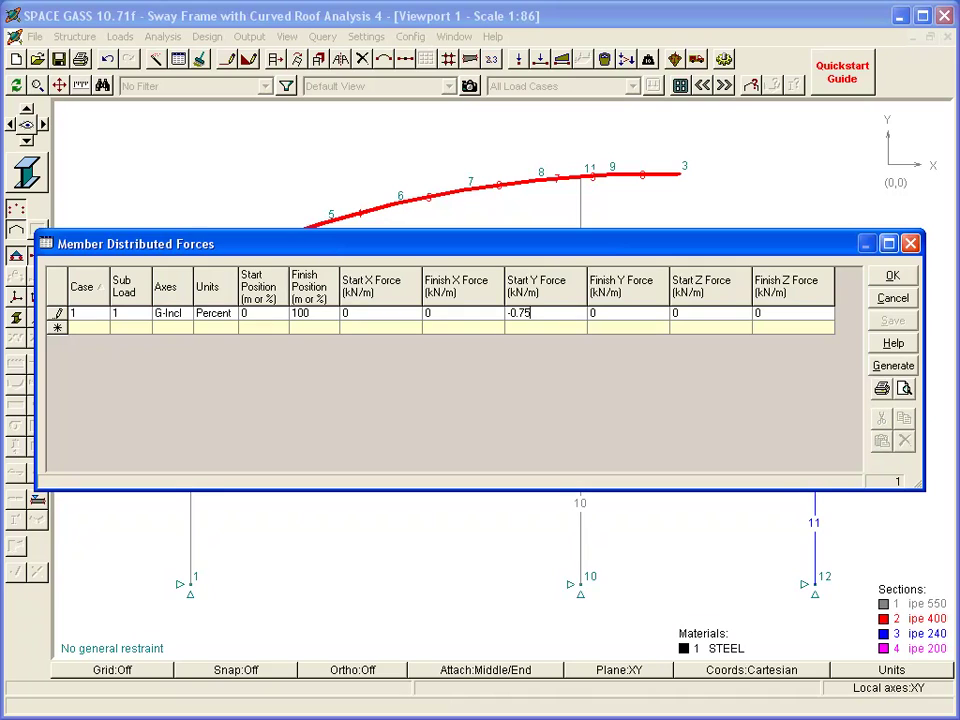
key("Tab")
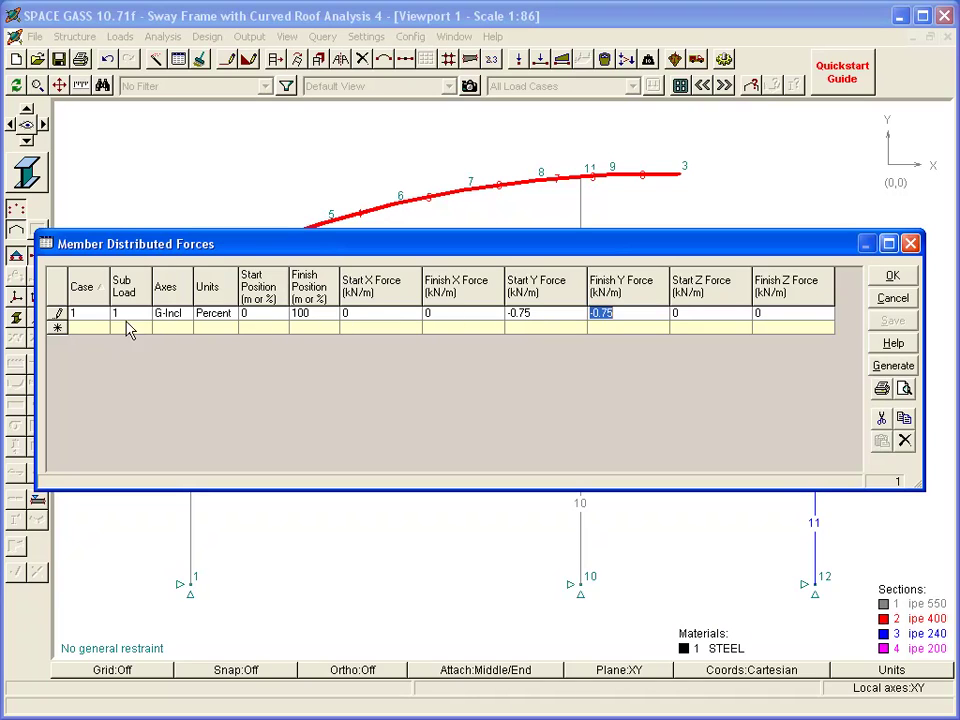
- Add a case 2 row with G-Proj axes and start and finish Y forces of -3.2 kN/m
left_click(94, 327)
left_click(94, 327)
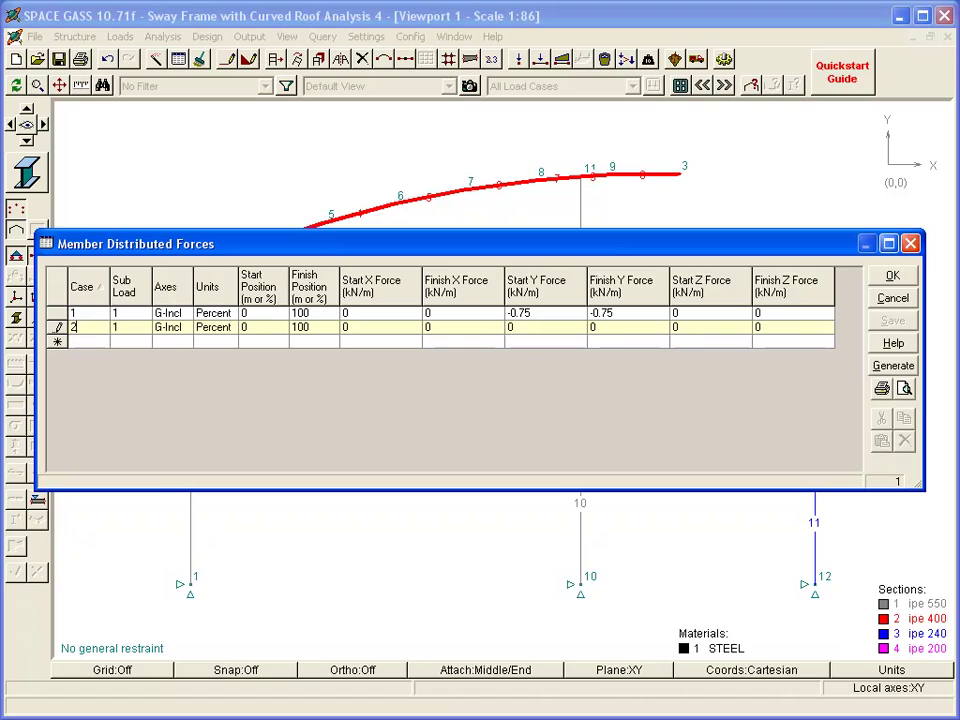
left_click(184, 330)
left_click(185, 330)
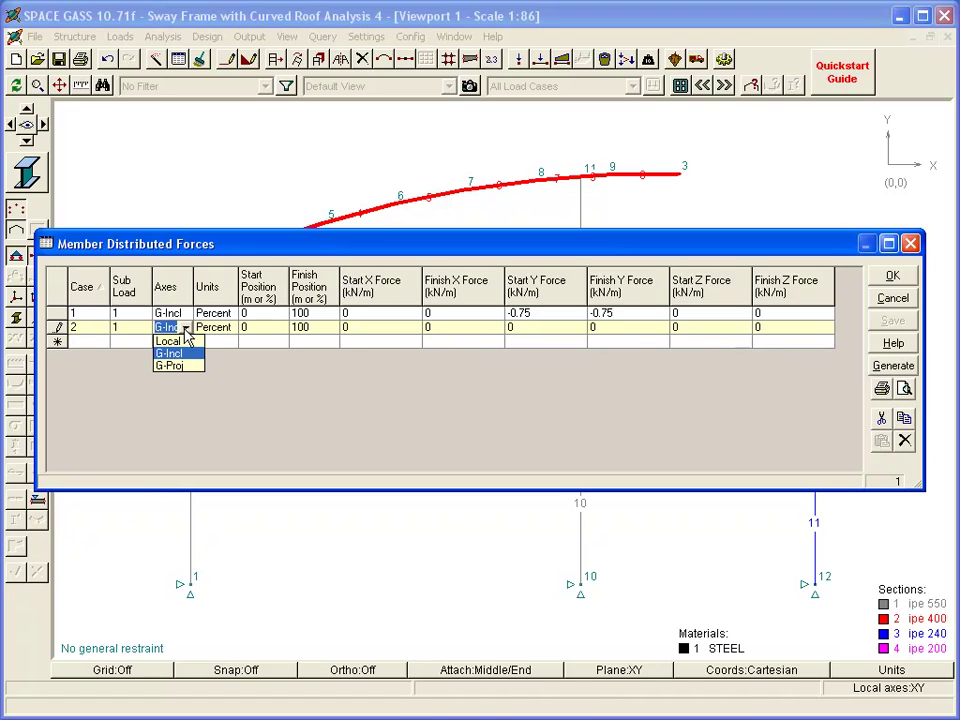
left_click(191, 366)
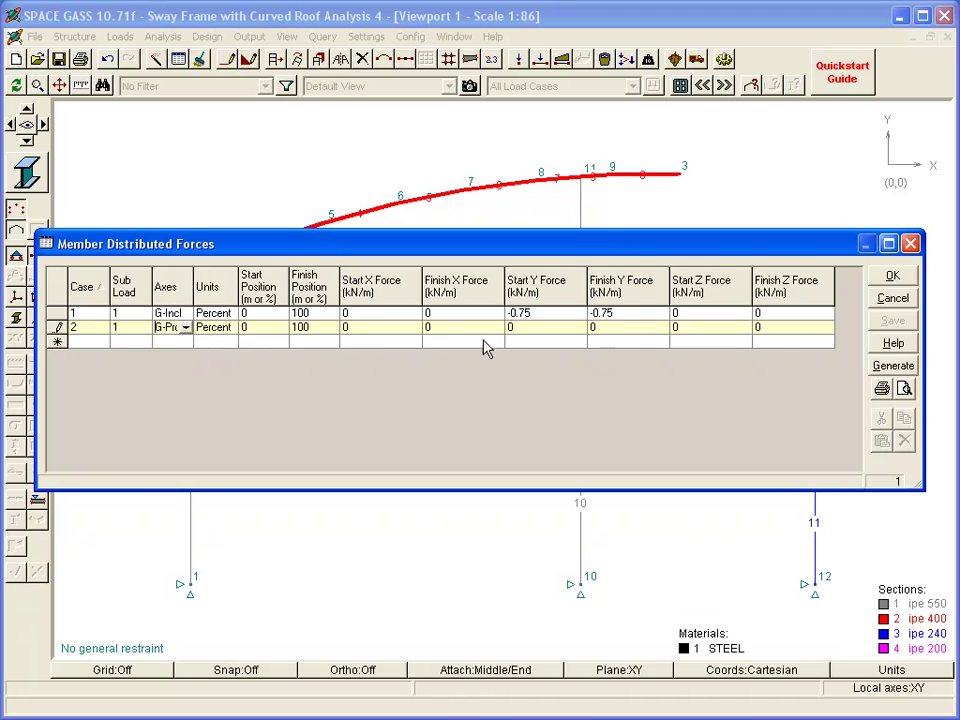
left_click(550, 328)
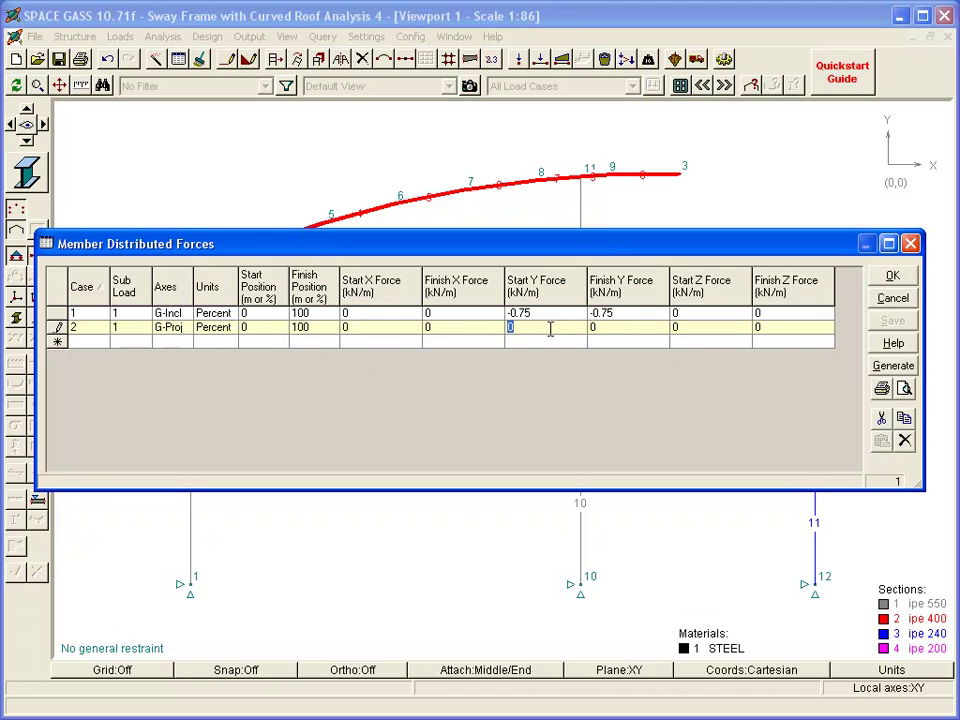
type("-3.2")
key("Tab")
- Confirm the roof forces, titling case 1 'Dead Load' and case 2 'Live Load'
left_click(890, 279)
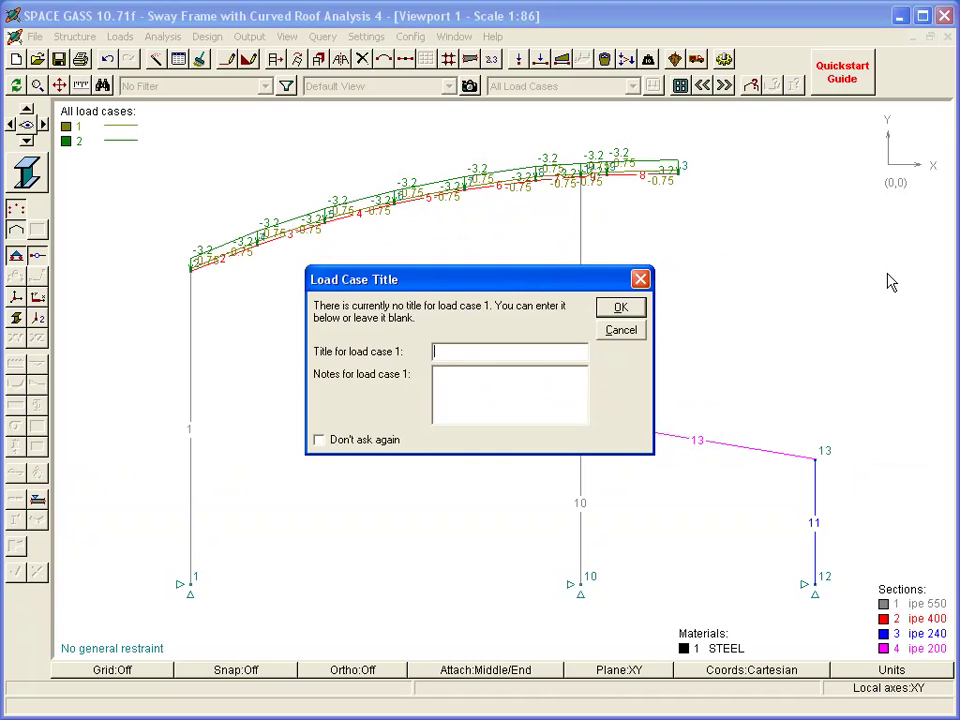
type("Dead Load")
key("Return")
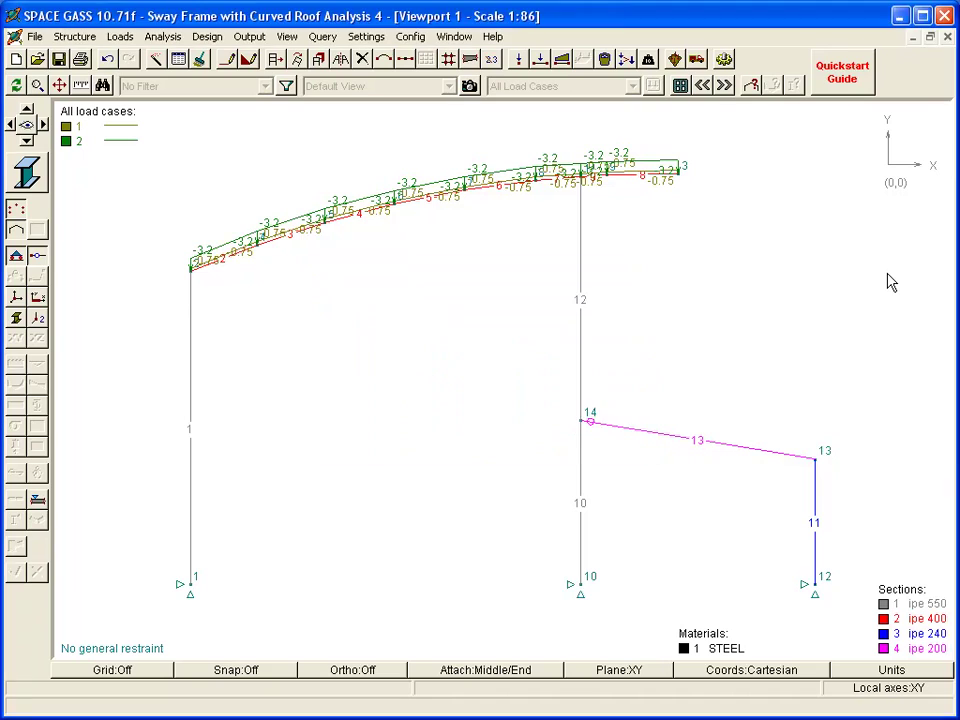
type("Liv")
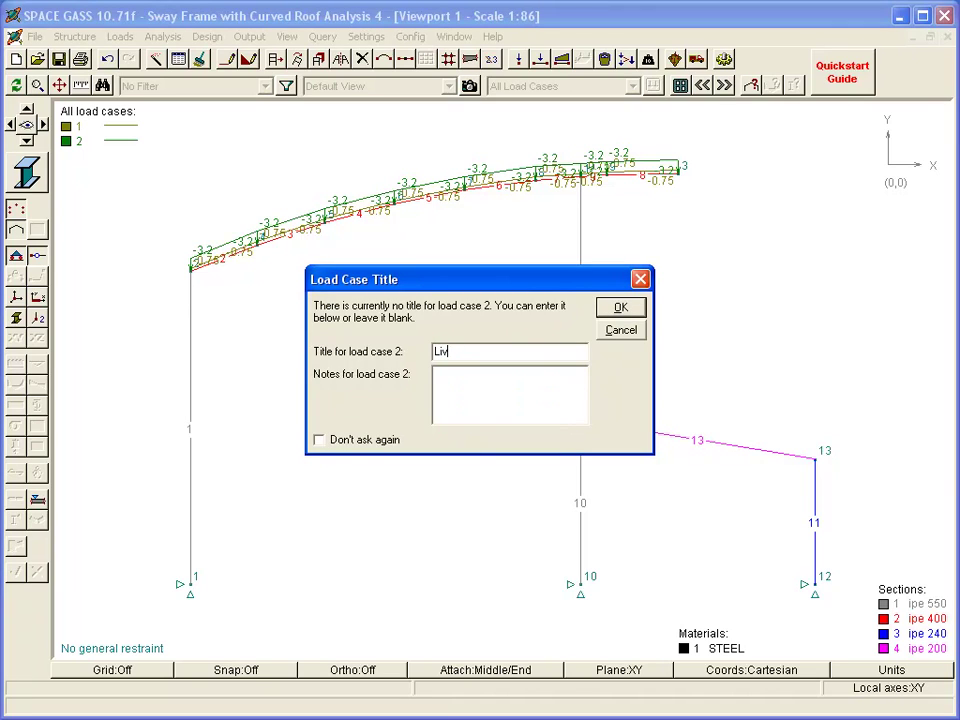
type("e Load")
key("Return")
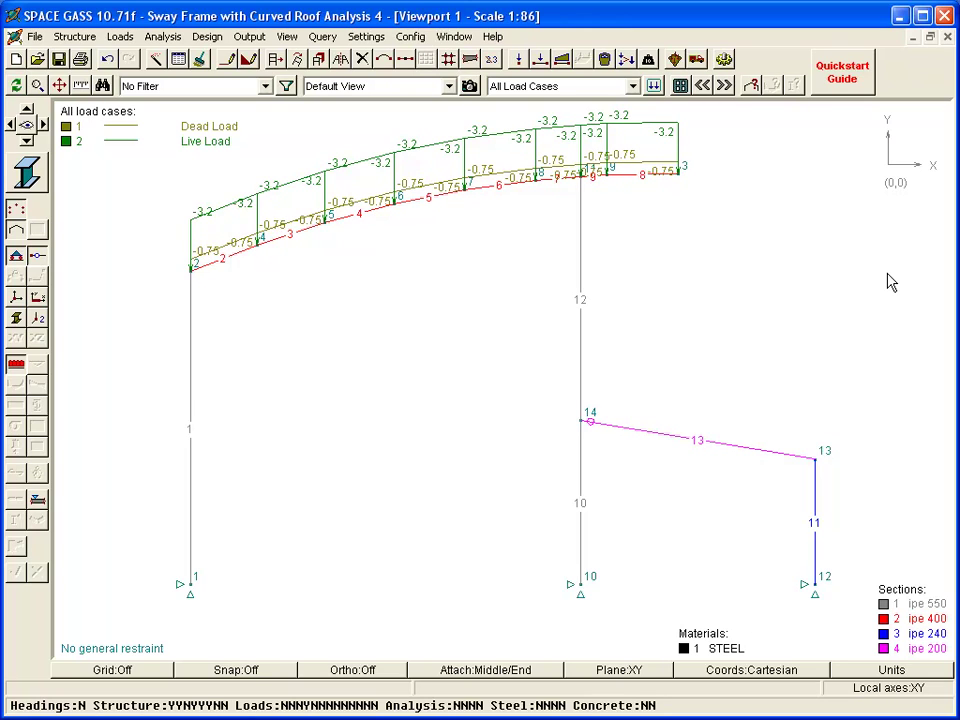
- Select member 1, the left column, and open its distributed forces table
left_click(190, 358)
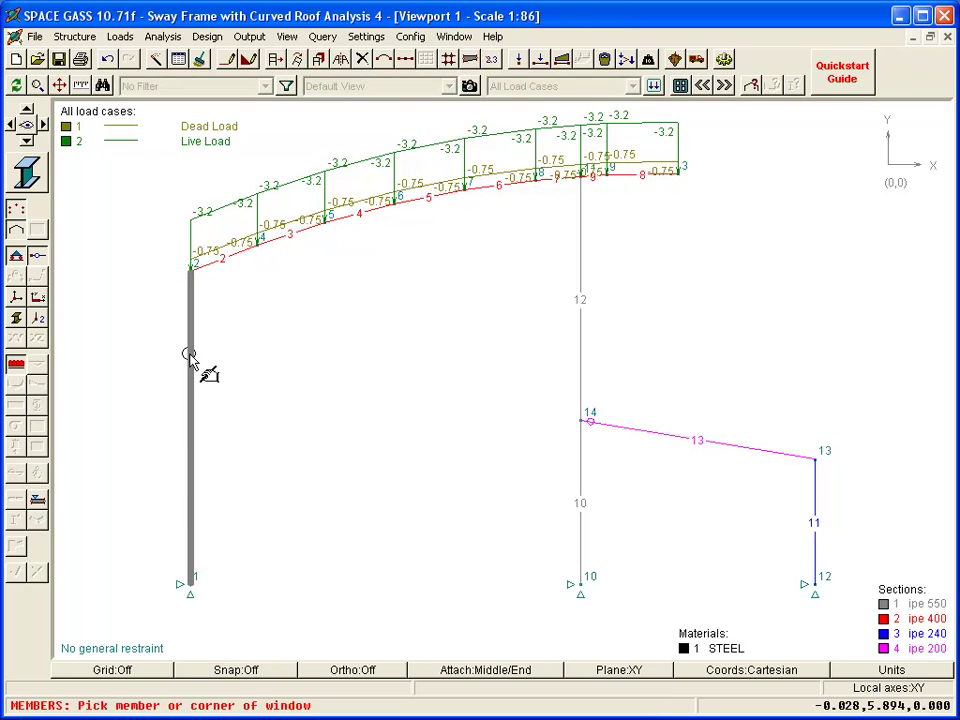
right_click(191, 360)
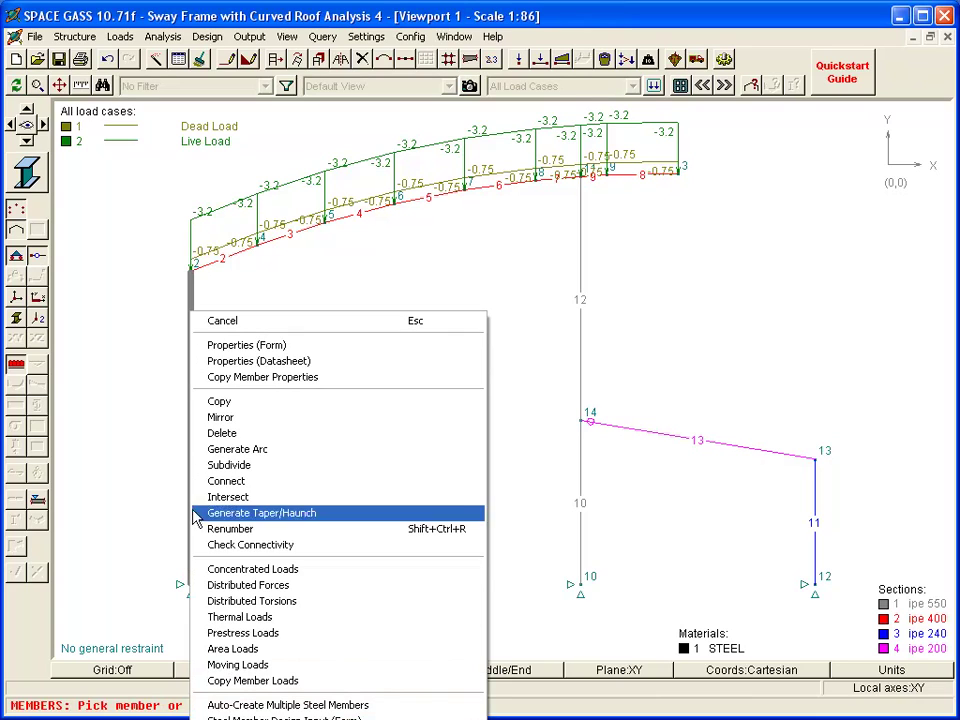
left_click(248, 585)
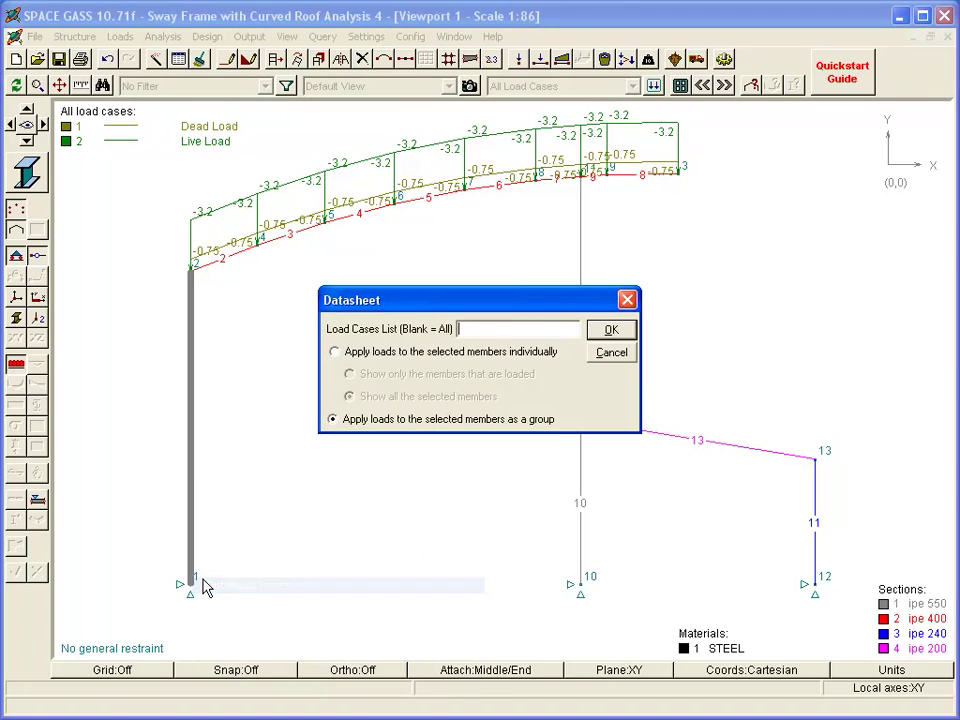
left_click(604, 331)
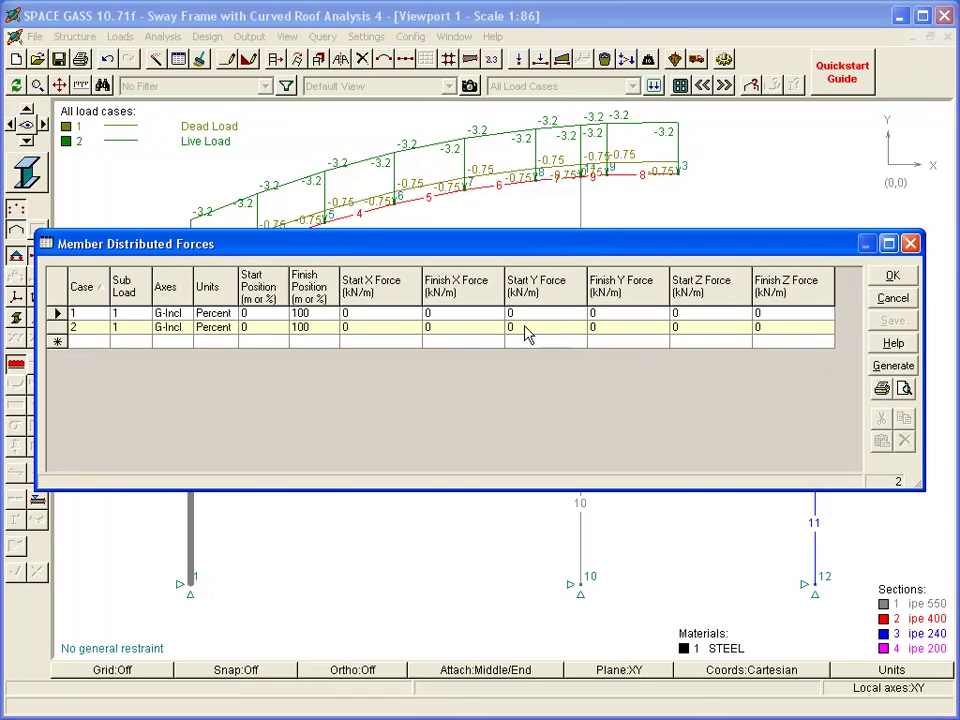
- Add a case 3 row on G-Incl axes with a 2.85 kN/m X force over 0–100%, and save it
left_click(88, 342)
type("3")
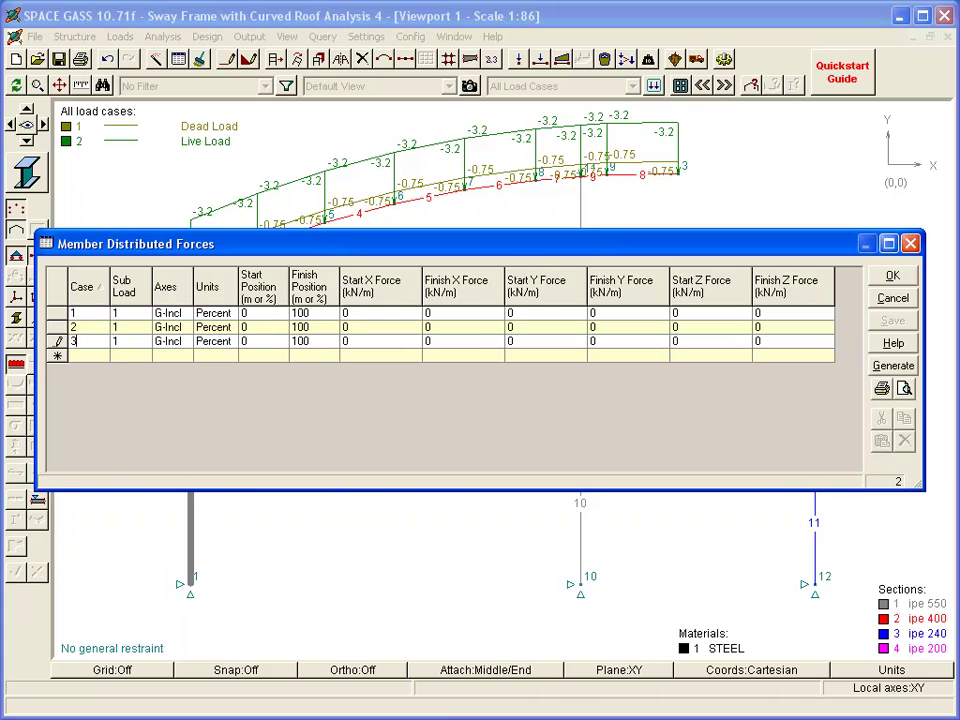
left_click(185, 345)
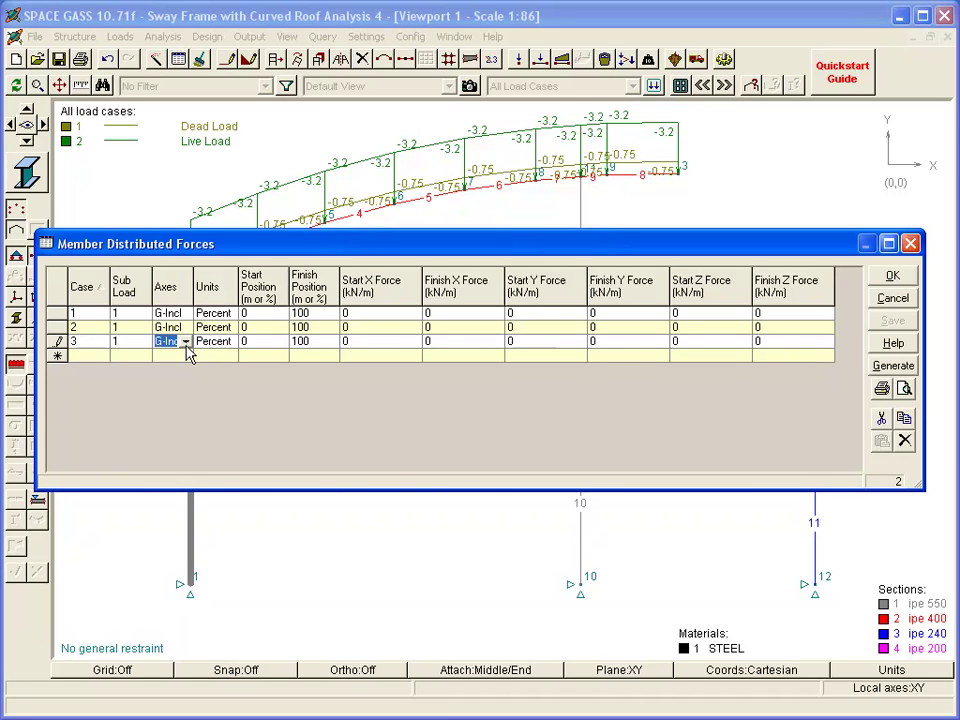
left_click(186, 343)
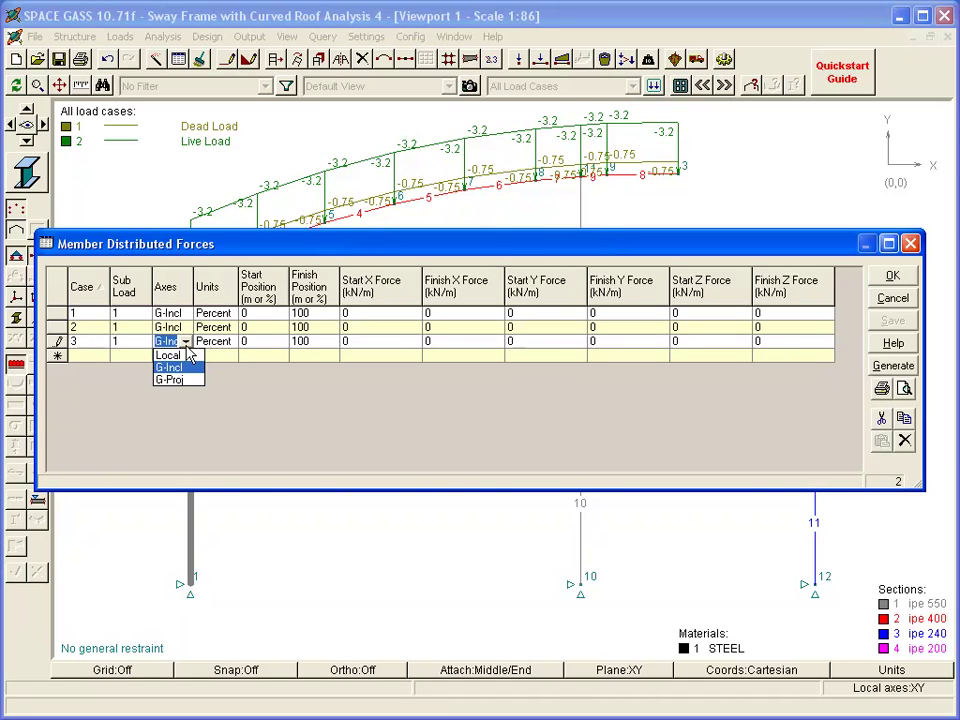
left_click(379, 343)
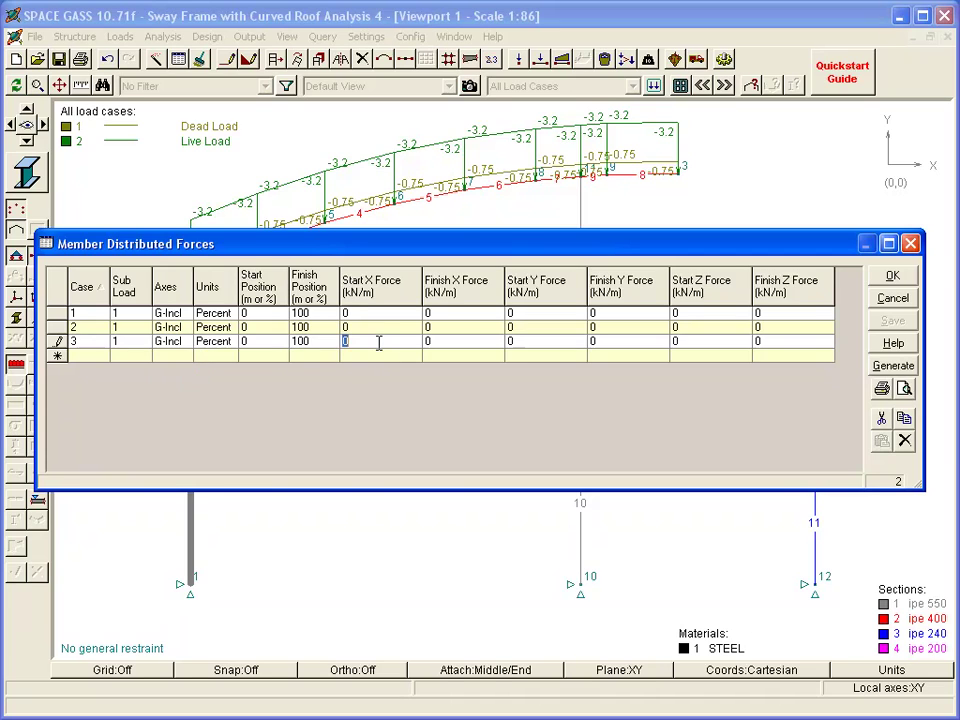
type("2.85")
key("Tab")
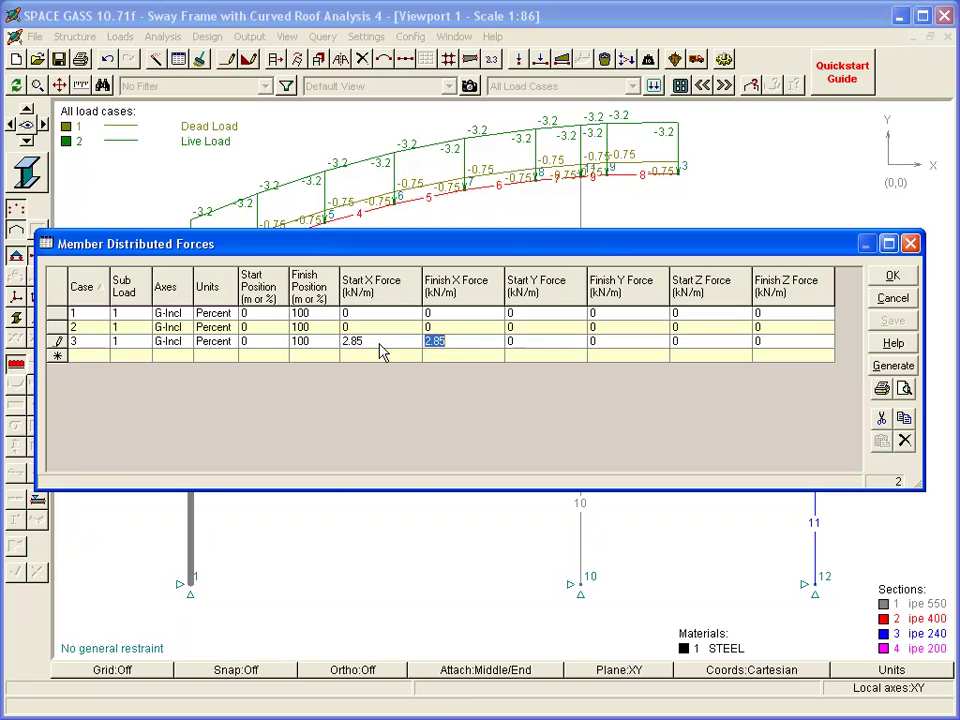
left_click(884, 277)
- Title load case 3 'Wind Load'
type("Wind Load")
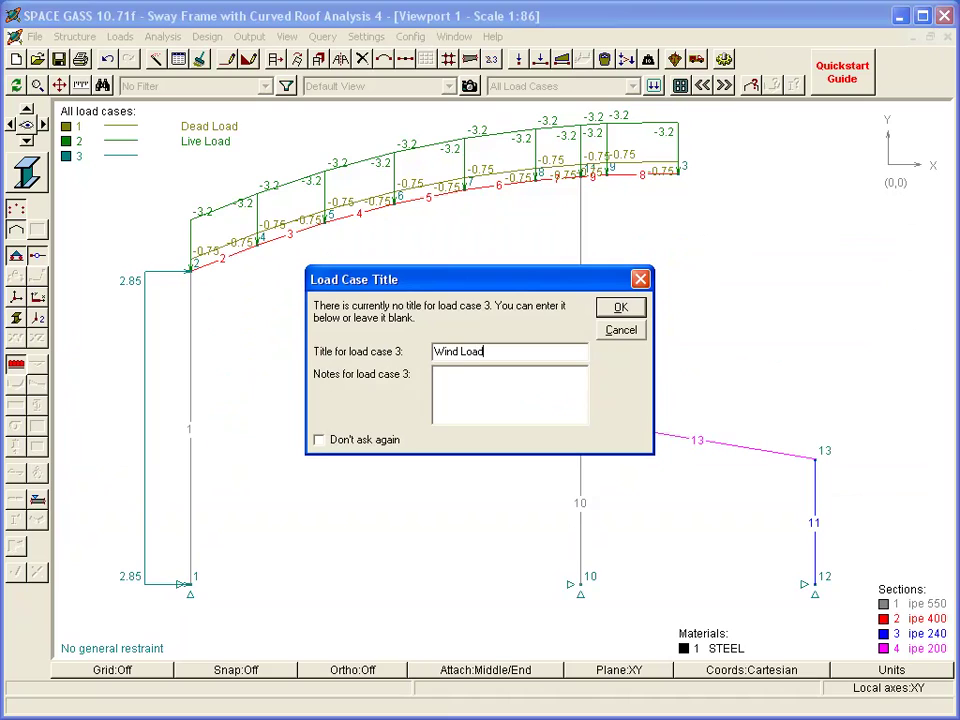
key("Return")
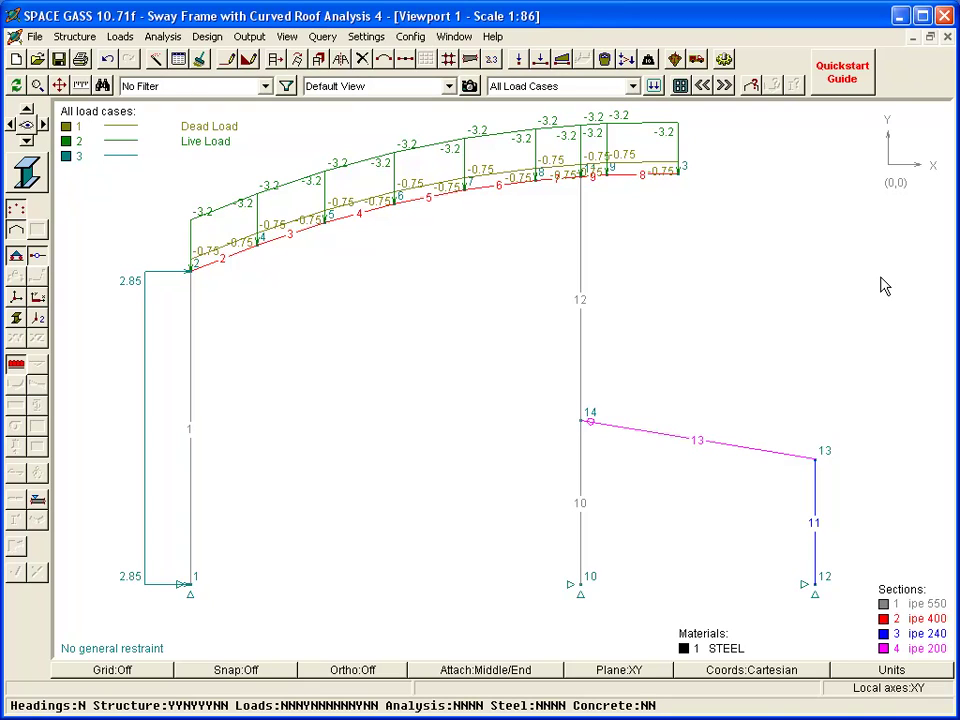
- Add self-weight to case 1 with accelerations X 0, Y -1 g, Z 0
left_click(604, 59)
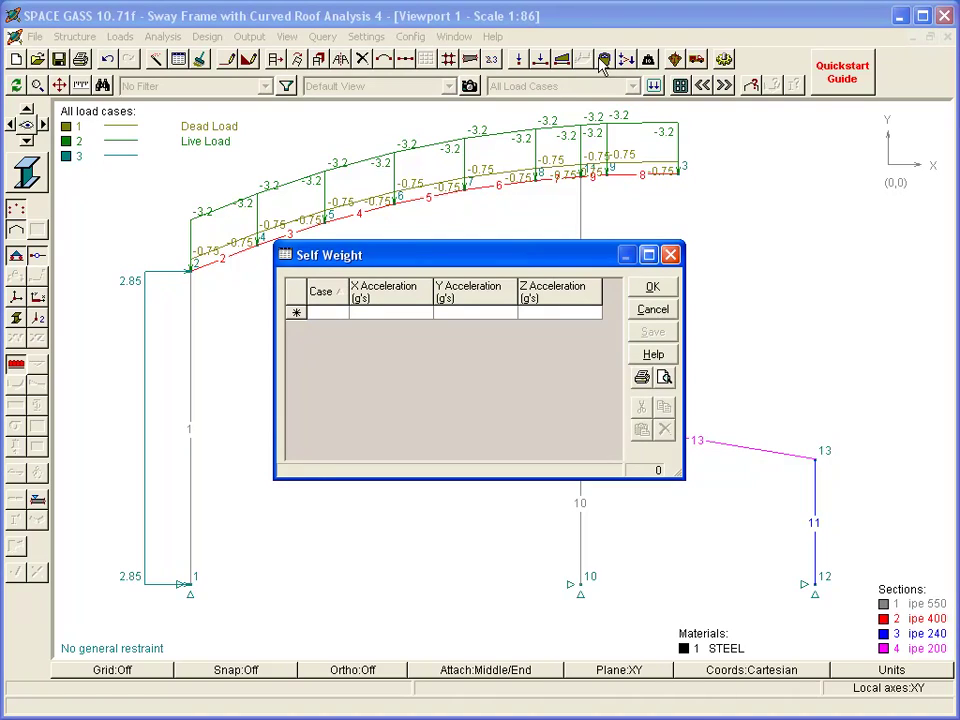
left_click(330, 313)
type("1")
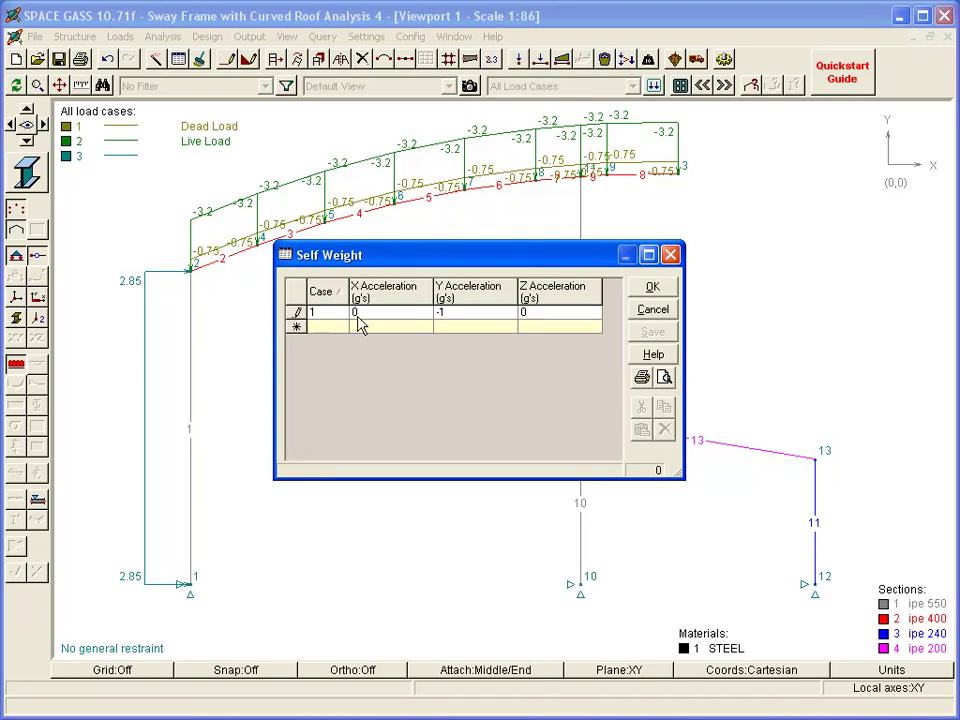
left_click(452, 313)
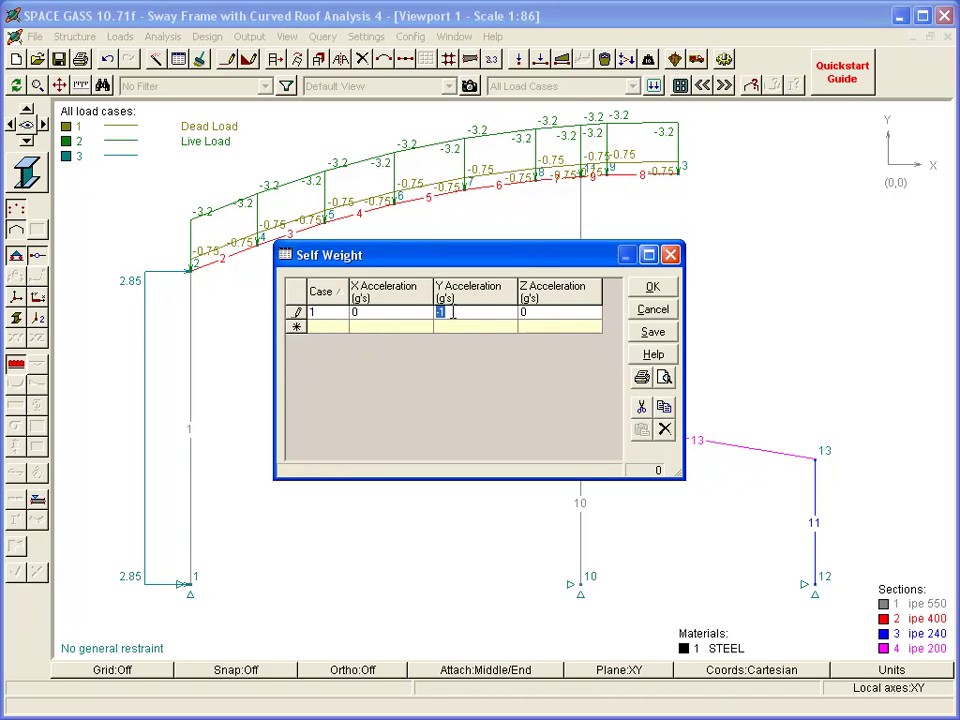
left_click(653, 288)
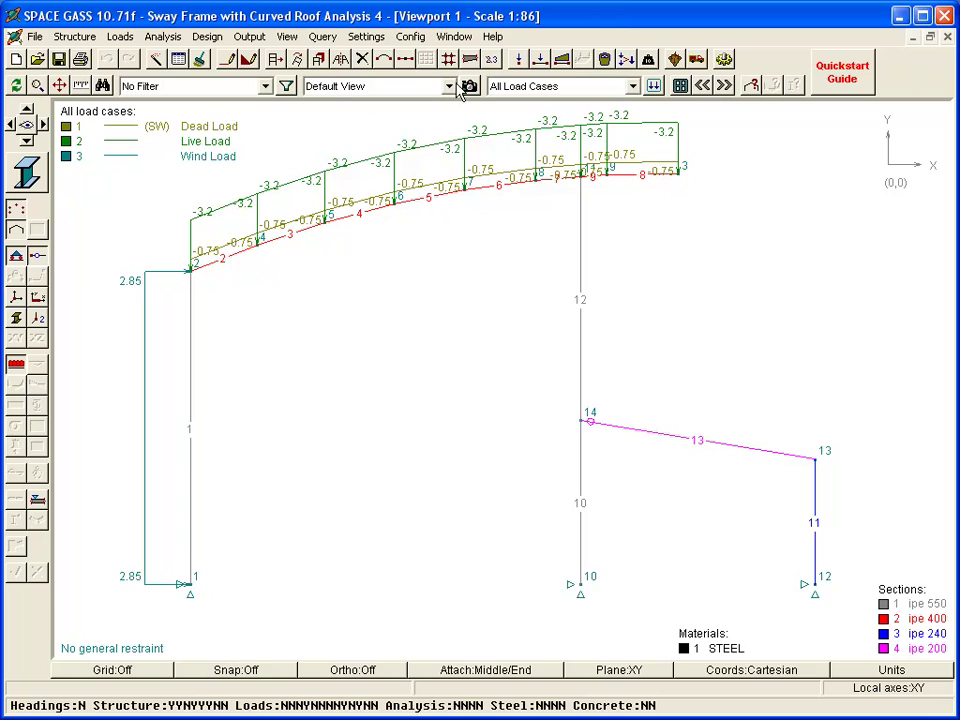
- Define combination 10 as 1.2 × case 1 plus 1.5 × case 2
left_click(626, 60)
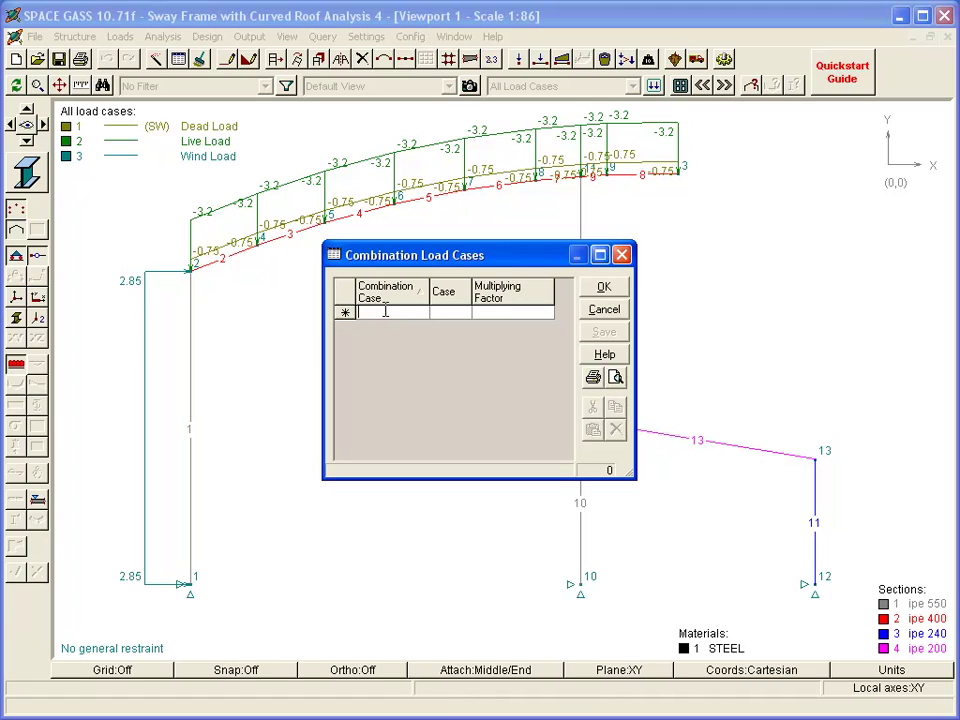
type("10")
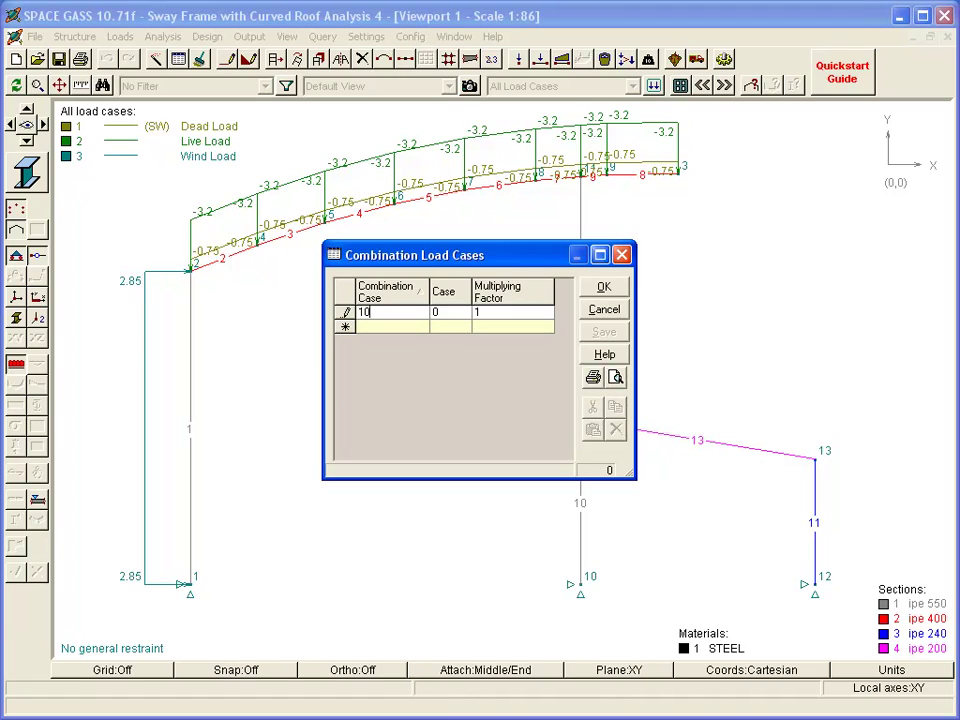
key("Tab")
type("1")
key("Tab")
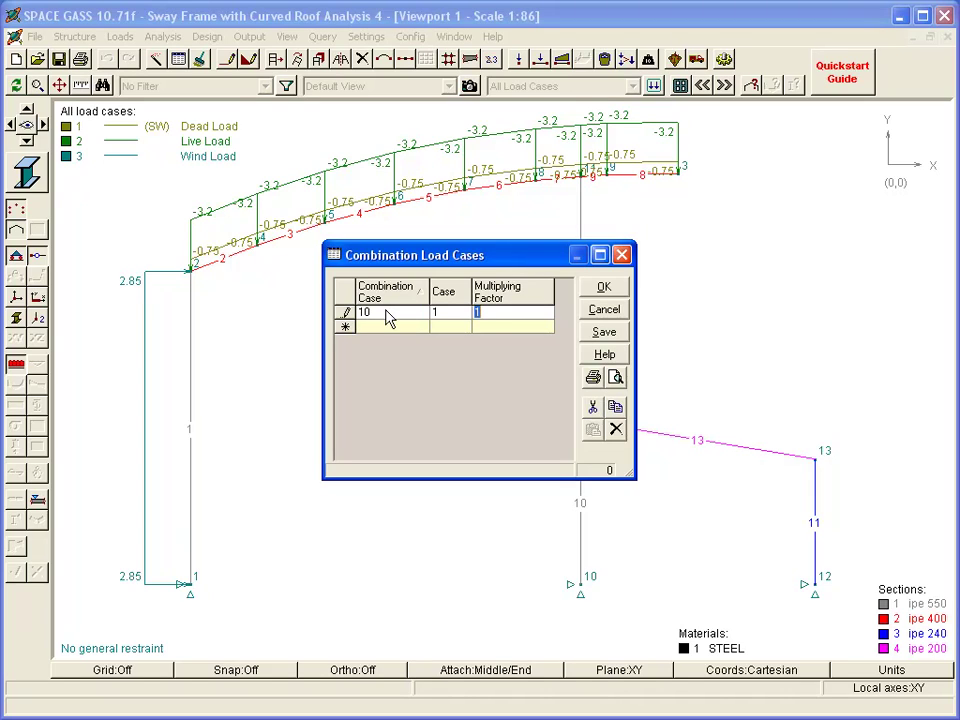
type("1.2")
left_click(386, 326)
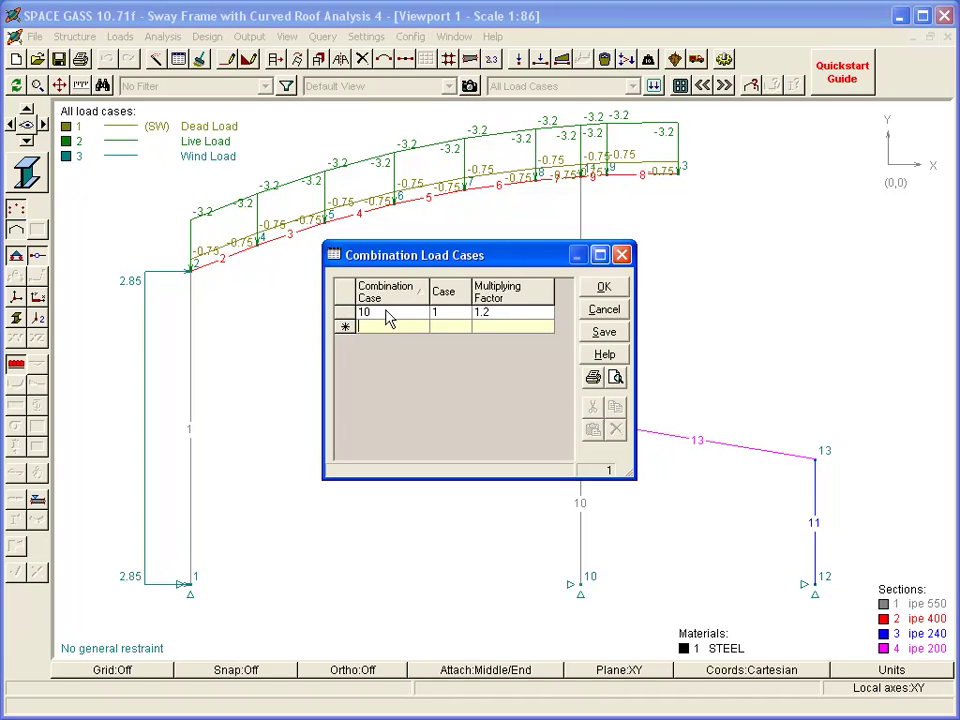
type("10")
key("Tab")
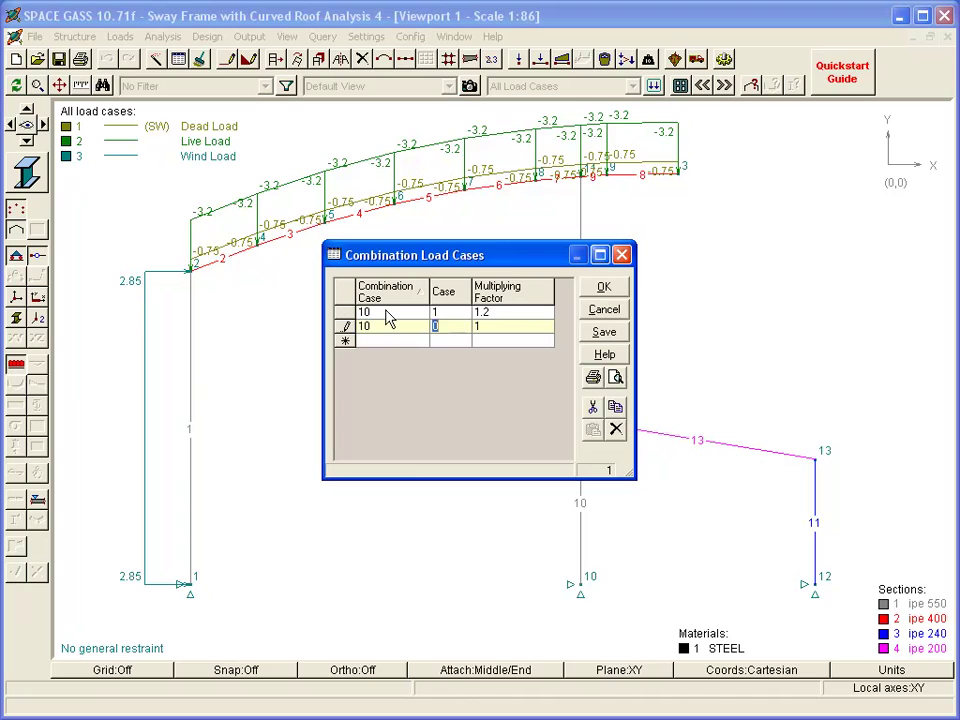
type("2")
key("Tab")
type("1.5")
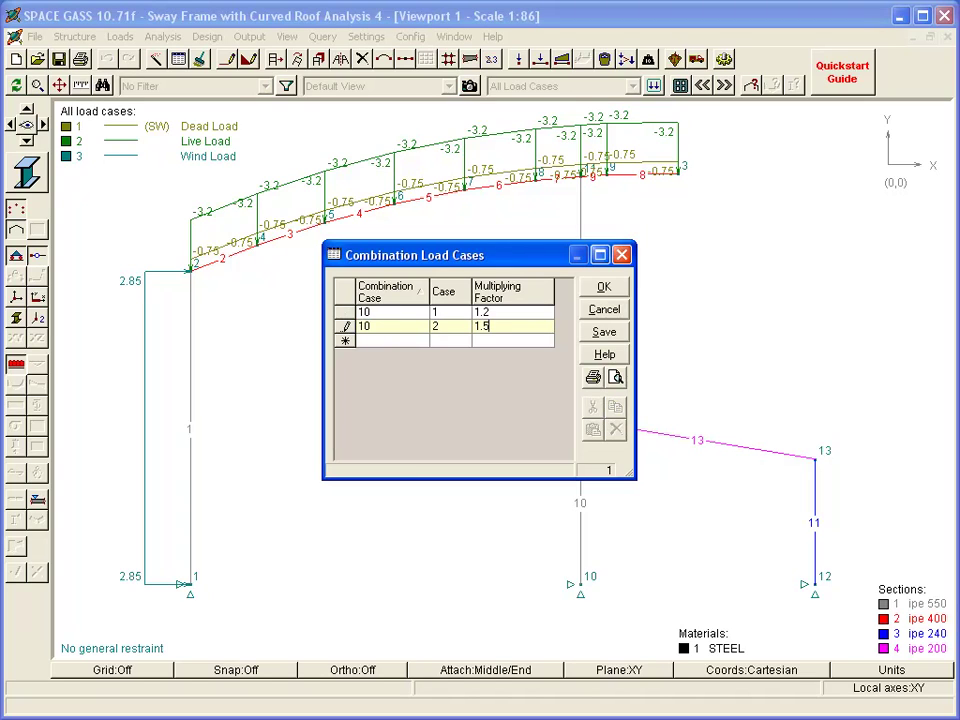
key("Tab")
- Define combination 11 as 0.9 × case 1 plus case 3
type("11")
key("Tab")
type("1")
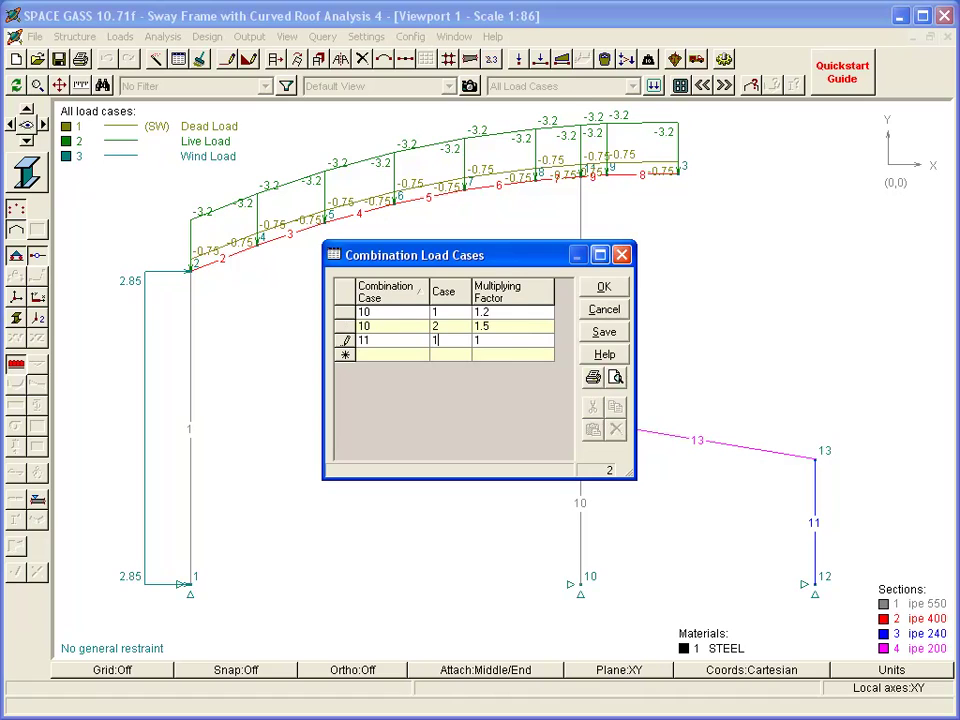
key("Tab")
type("0.9")
key("Tab")
type("11")
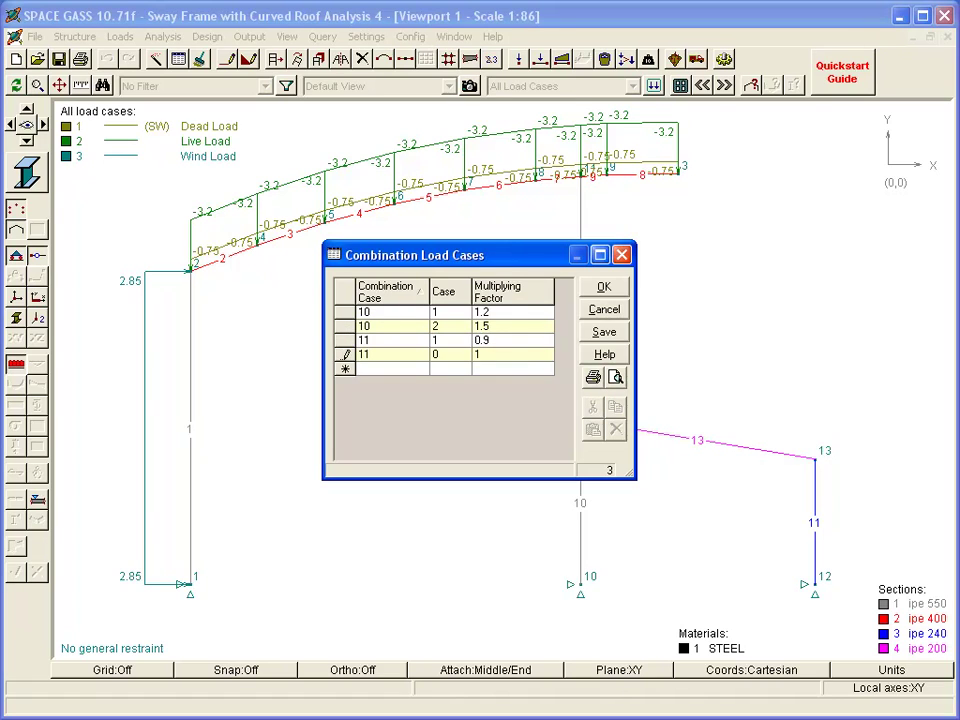
key("Tab")
type("3")
key("Tab")
key("Tab")
- Save the combinations, titling case 10 '1.2DL + 1.5LL' and case 11 '0.9DL + 1.0WL'
left_click(603, 288)
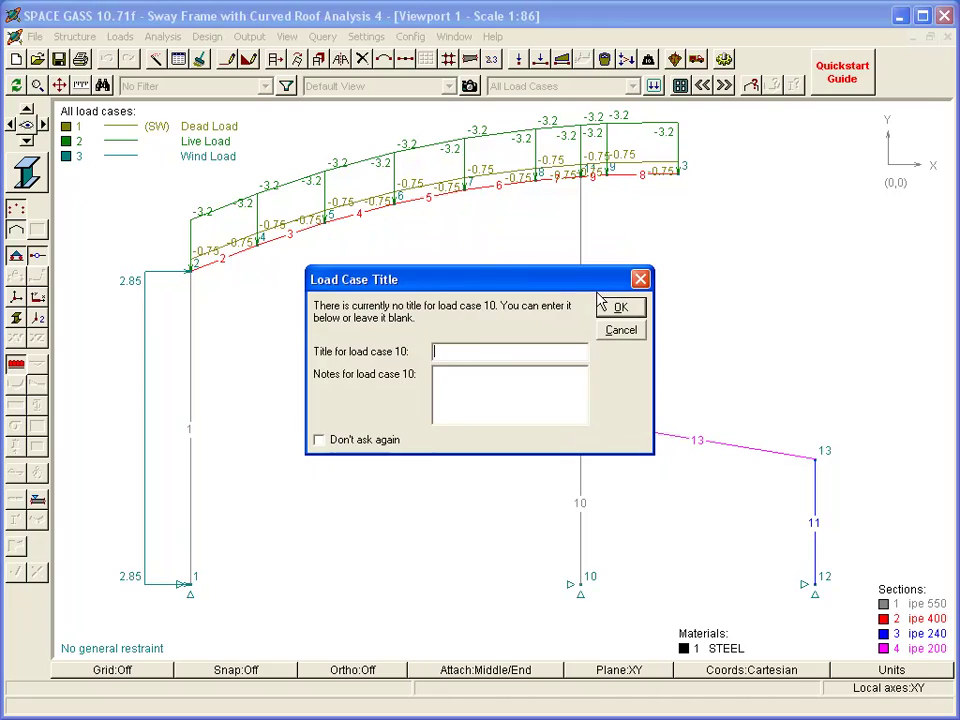
type("1.2DL + 1.5LL")
left_click(600, 302)
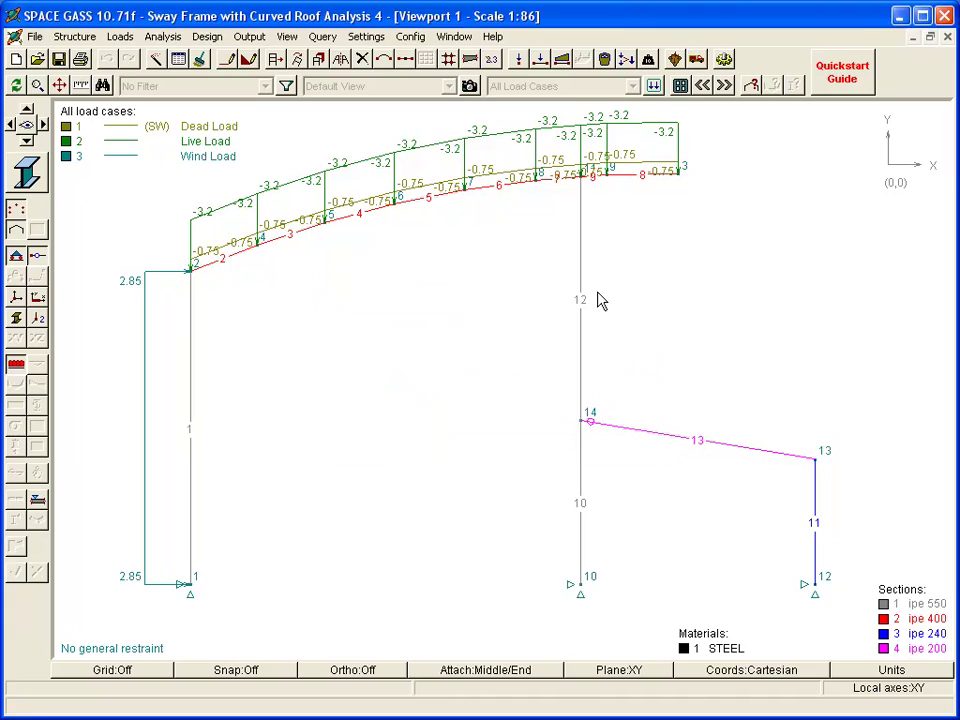
type("0")
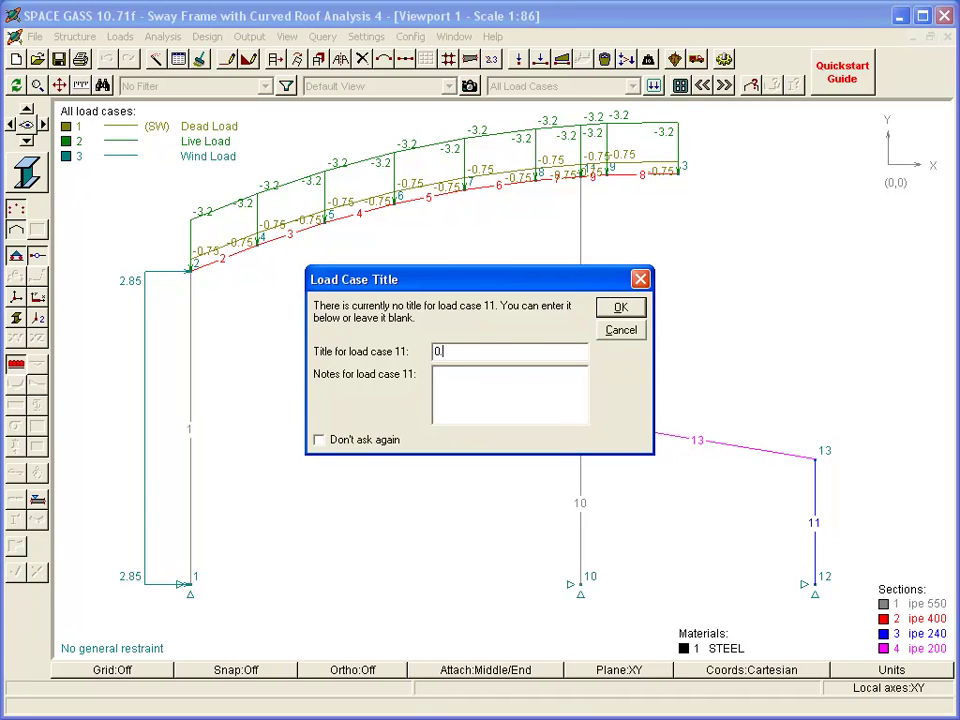
type(".9DL + 1.0WL")
left_click(600, 301)
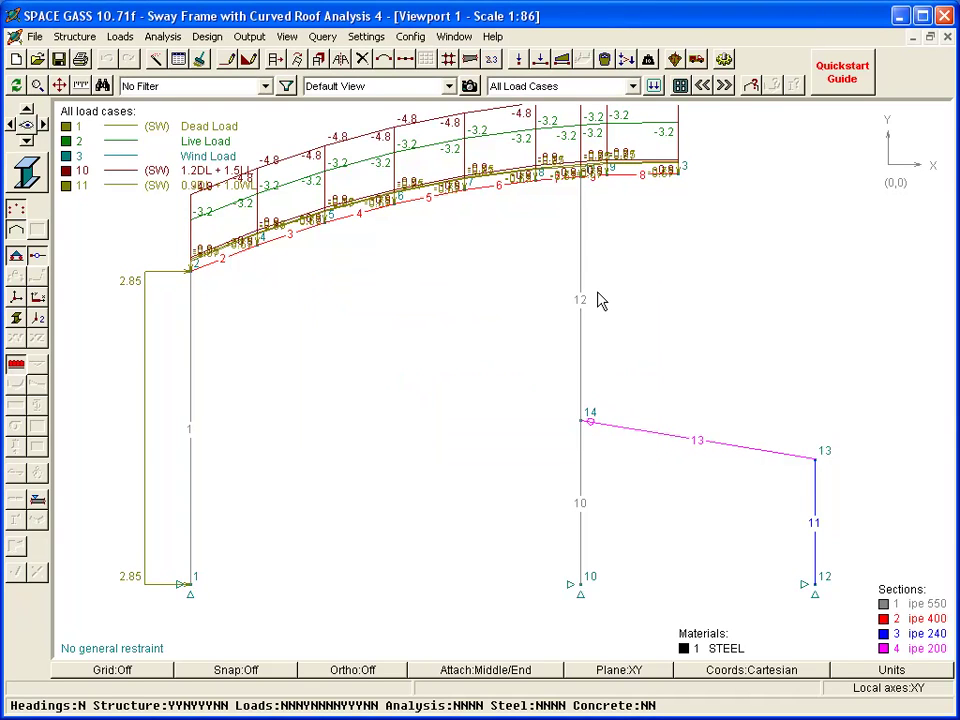